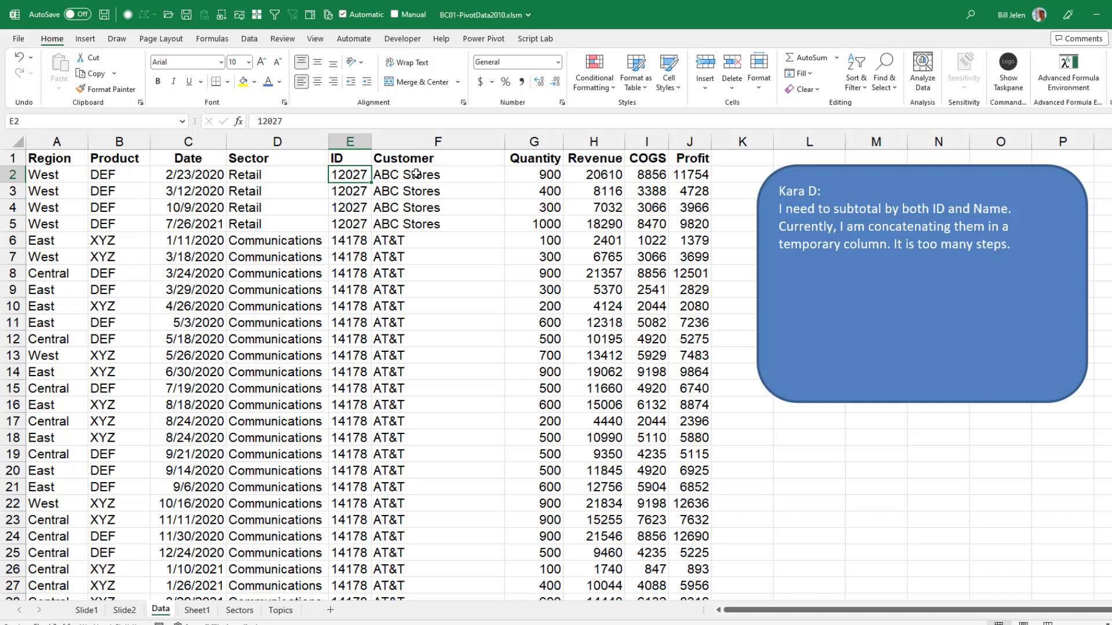
# Add Sum subtotals of Quantity, Revenue, COGS and Profit at each change in ID
pyautogui.click(250, 41)
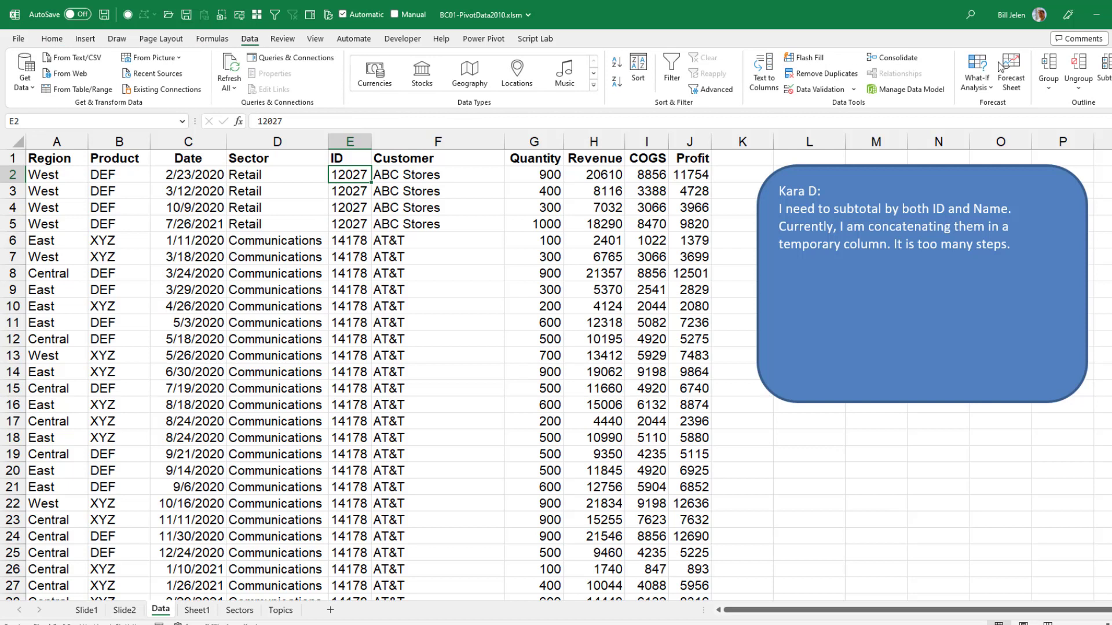
pyautogui.click(1103, 75)
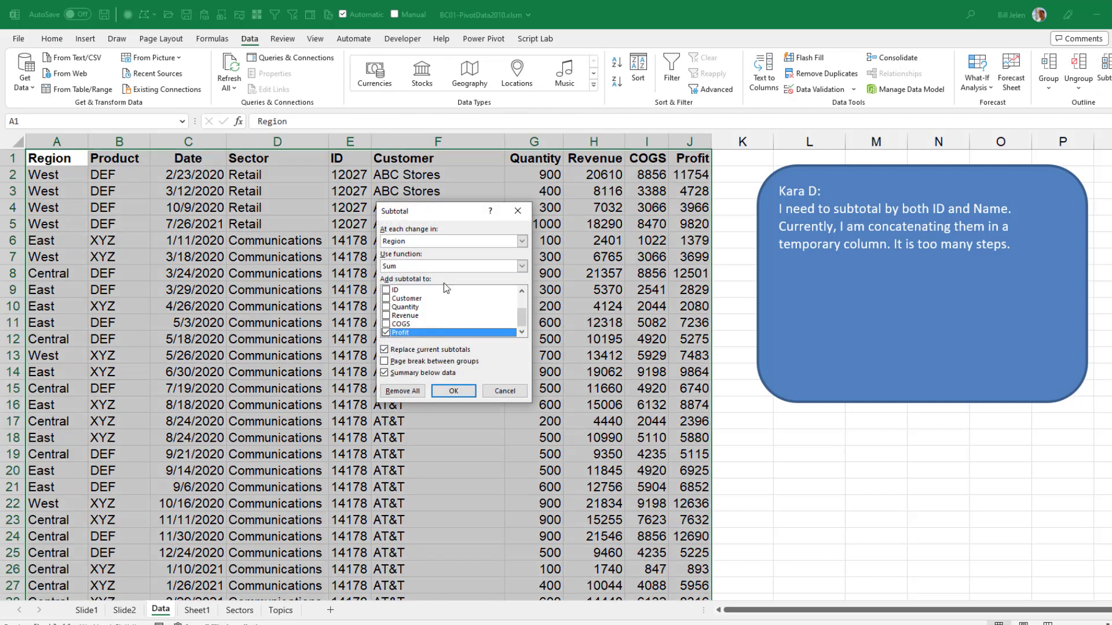
pyautogui.click(523, 242)
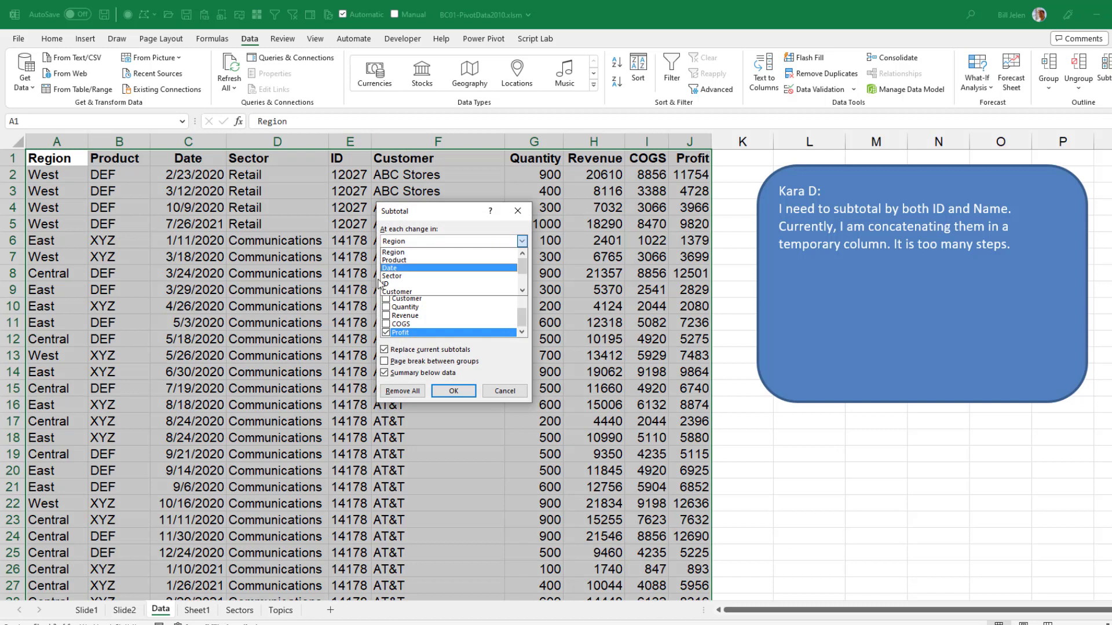
pyautogui.click(399, 286)
pyautogui.click(386, 332)
pyautogui.click(386, 323)
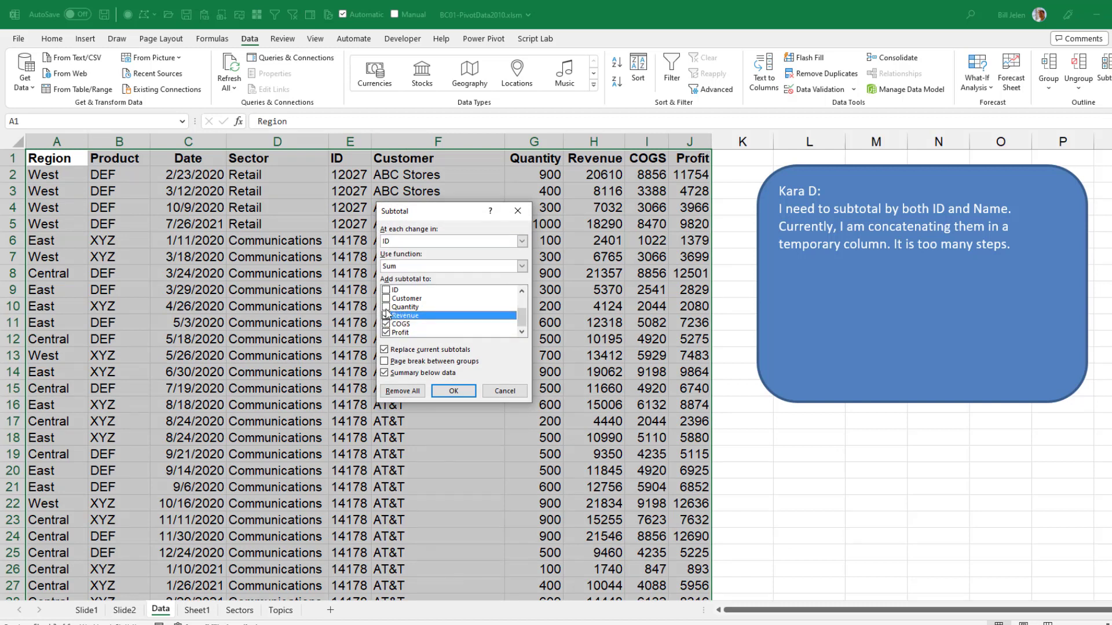
pyautogui.click(385, 306)
pyautogui.click(444, 390)
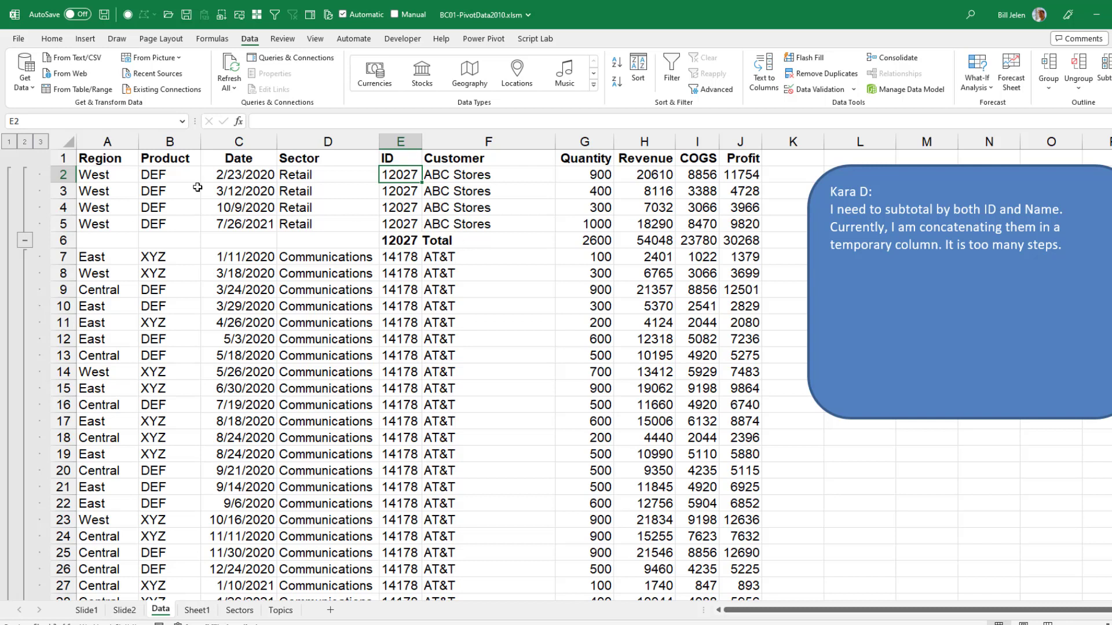
# Collapse the outline to level 2 and select the visible Customer cells F6 to F591
pyautogui.click(25, 143)
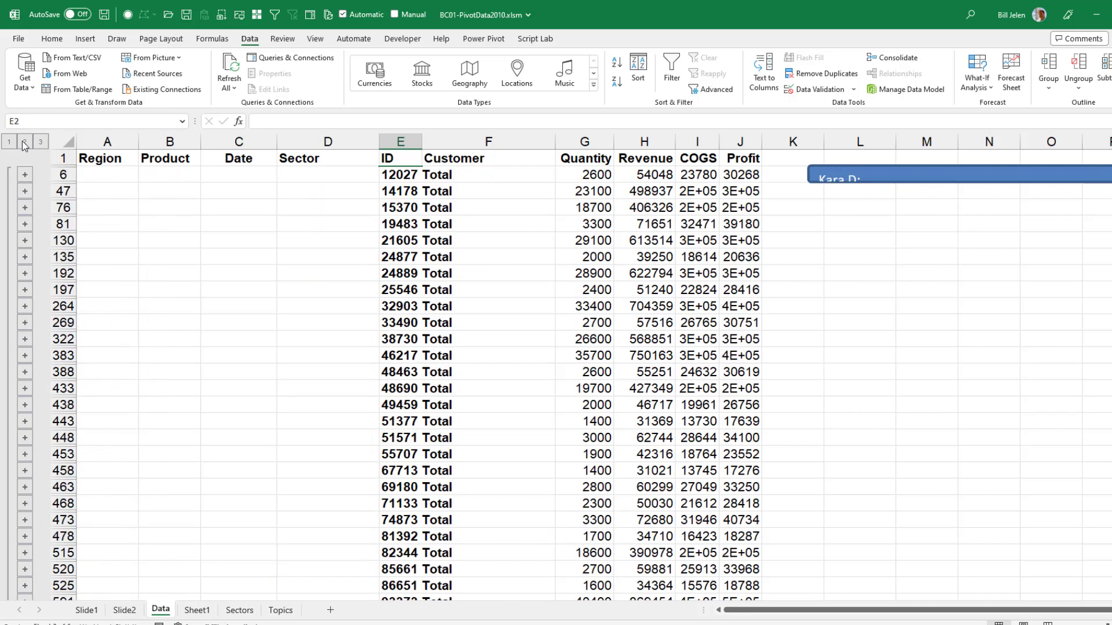
pyautogui.click(469, 173)
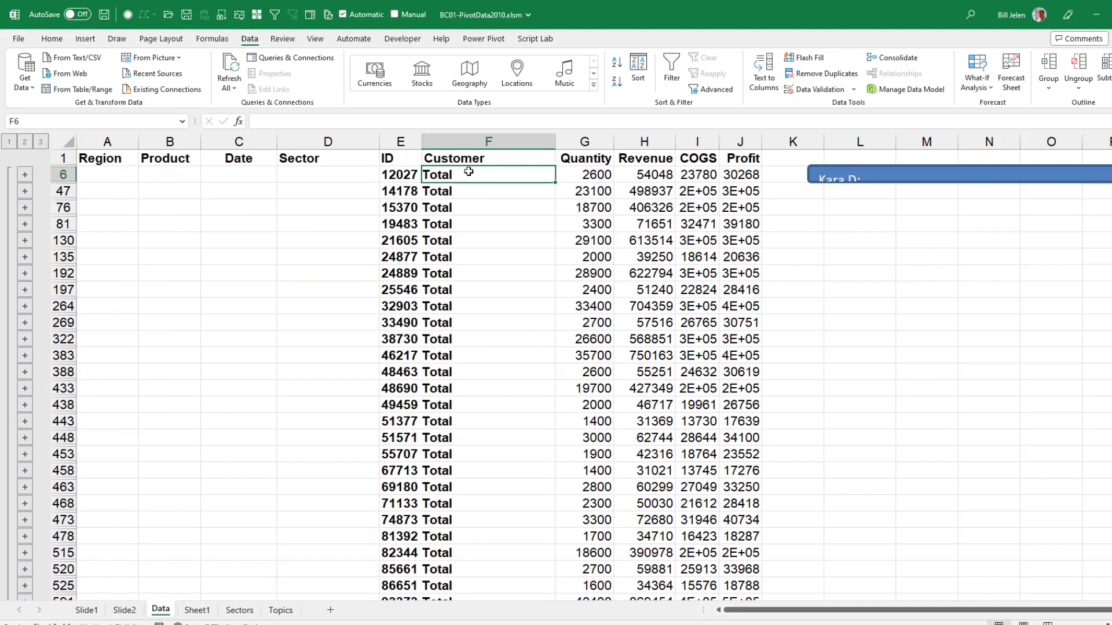
pyautogui.hotkey('ctrl', 'shift', 'Down')
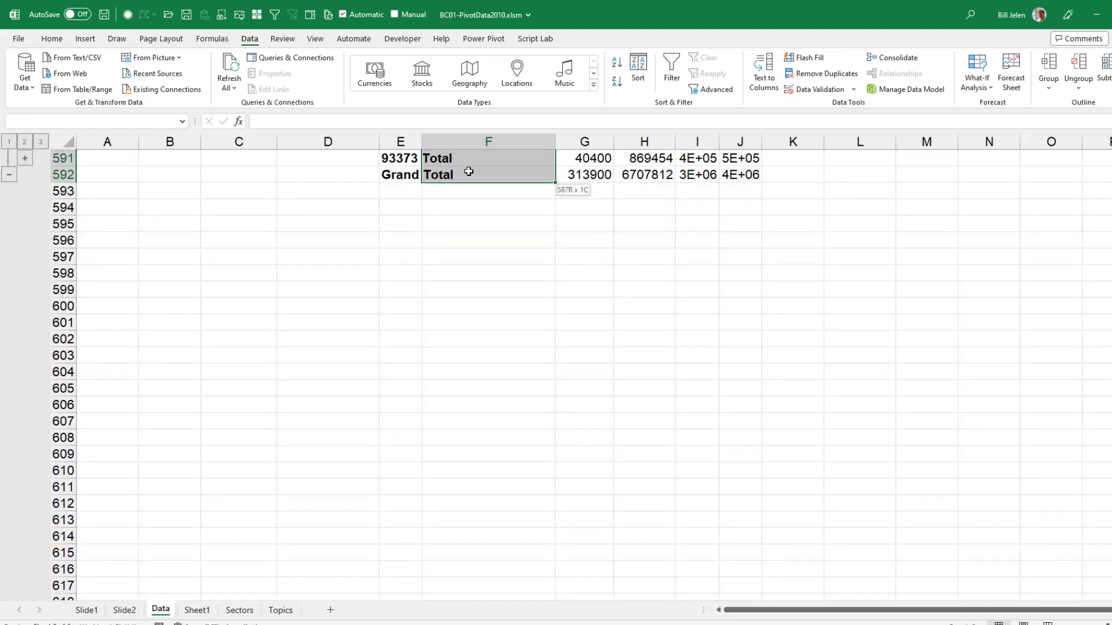
pyautogui.hotkey('ctrl', 'BackSpace')
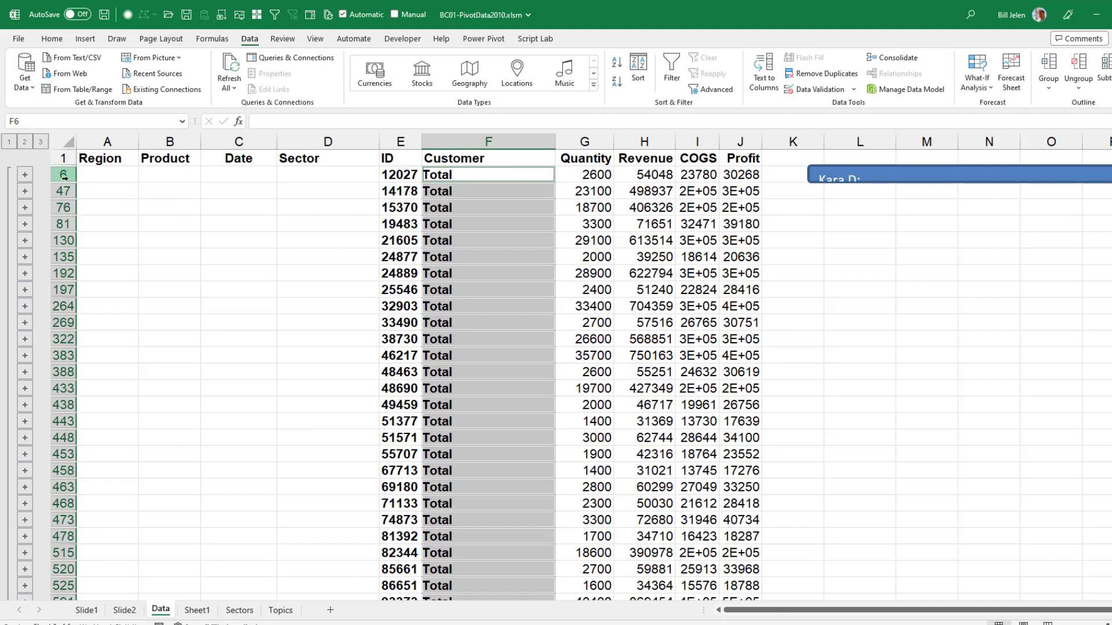
pyautogui.write('=')
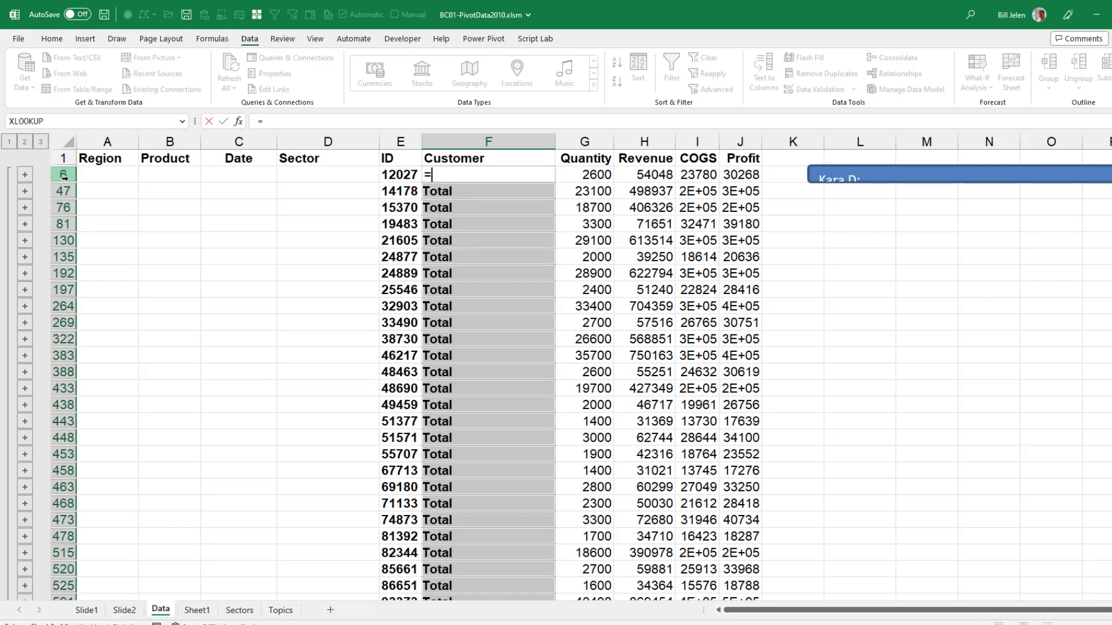
pyautogui.write('F5')
# Fill =F5 into the selected total rows to show customer names, checking outline levels 3 and 2
pyautogui.hotkey('ctrl', 'Return')
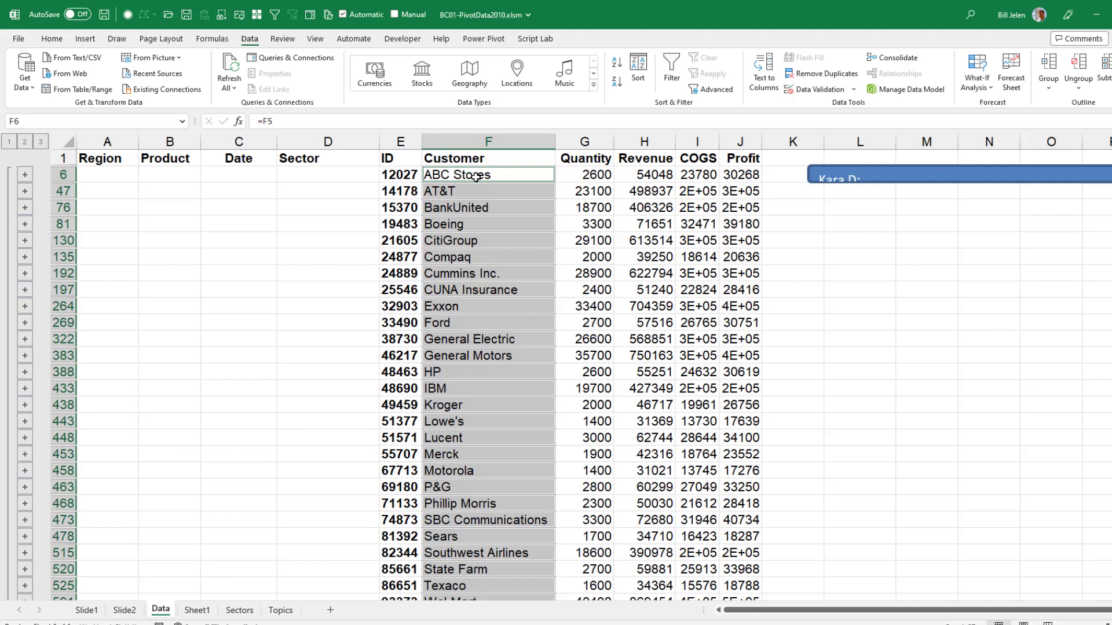
pyautogui.click(459, 193)
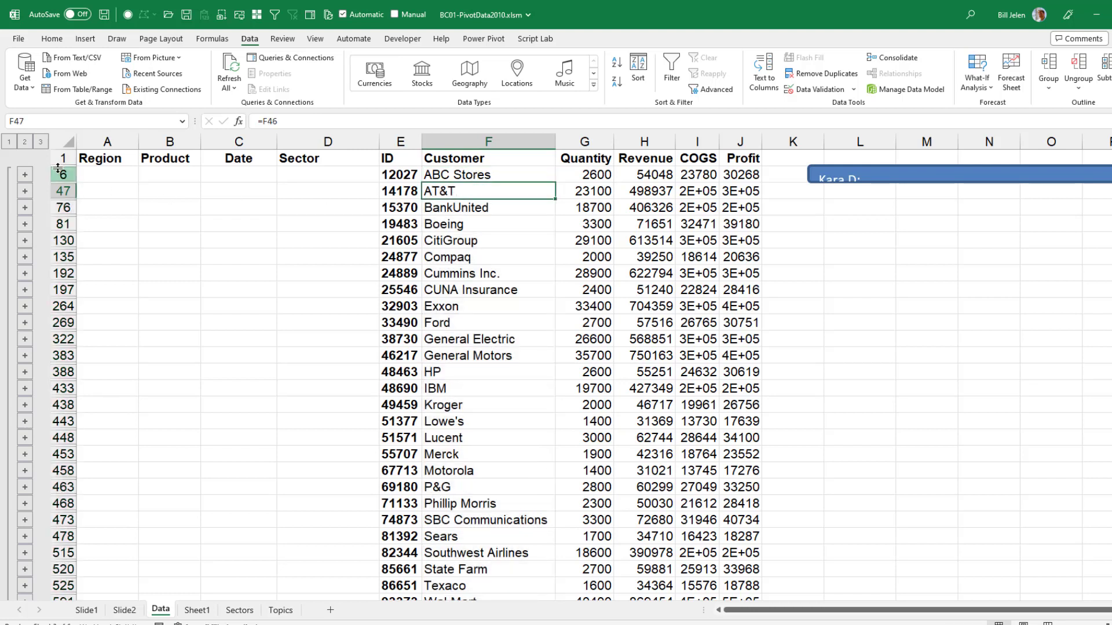
pyautogui.click(40, 142)
pyautogui.scroll(-2, 529, 339)
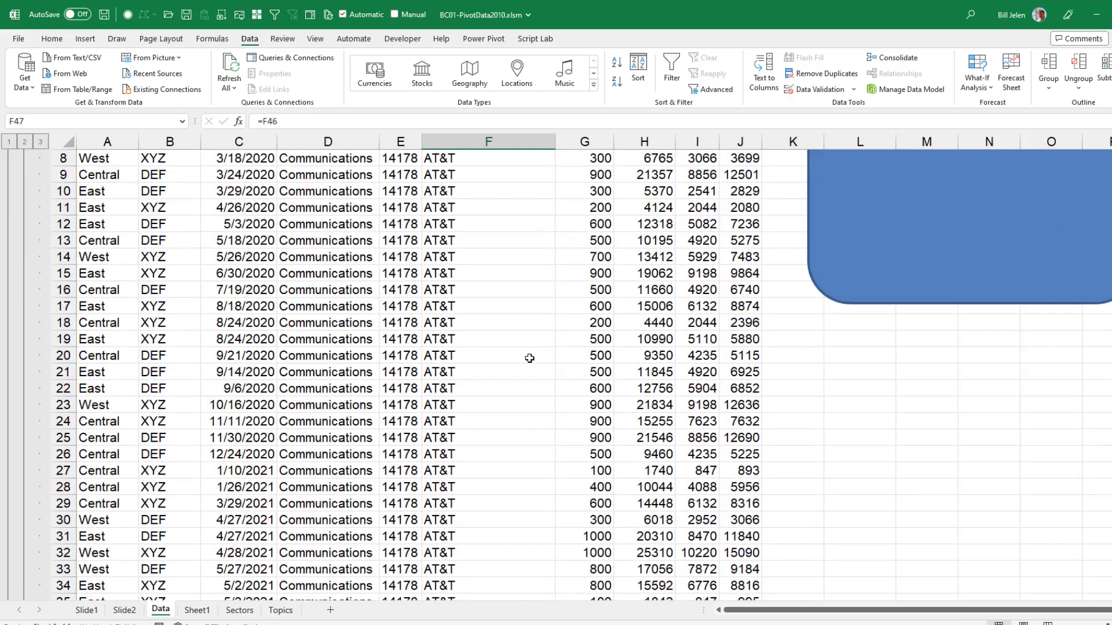
pyautogui.scroll(-4, 529, 363)
pyautogui.scroll(-3, 529, 363)
pyautogui.scroll(-2, 529, 364)
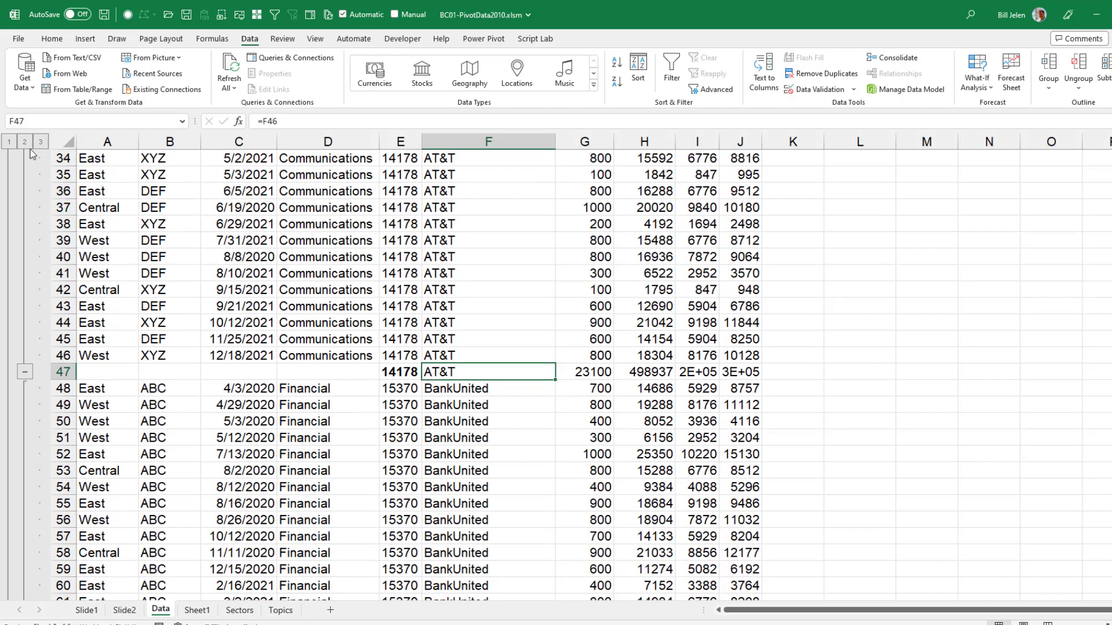
pyautogui.click(24, 141)
# Select the visible ID-to-Profit totals block E1:J592
pyautogui.press('Up')
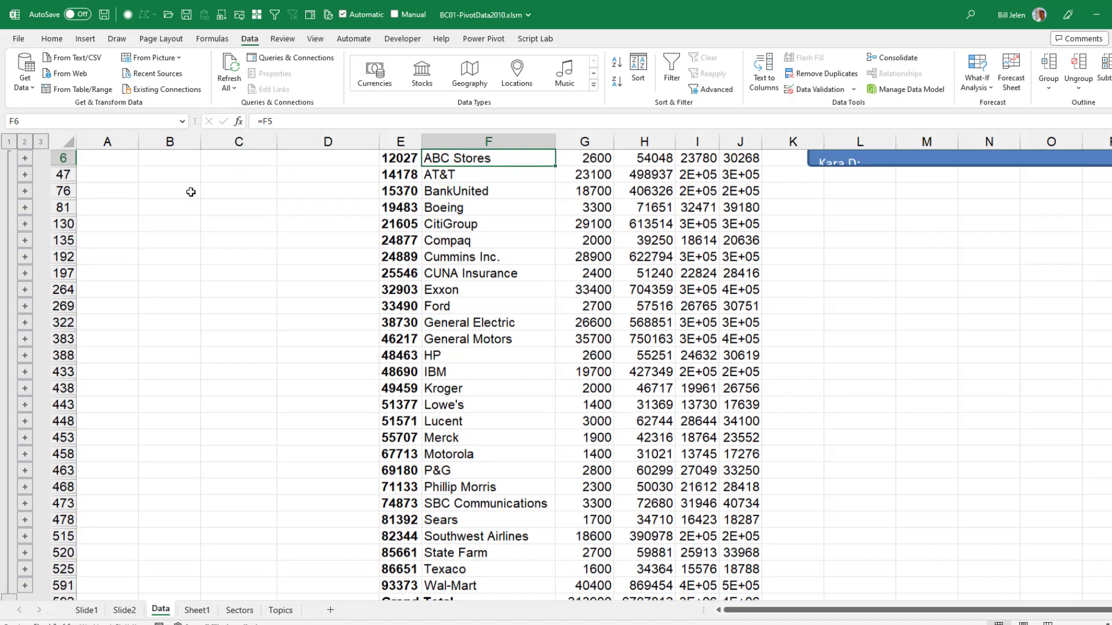
pyautogui.press('Up')
pyautogui.press('Down')
pyautogui.press('Left')
pyautogui.hotkey('ctrl', 'shift', 'Right')
pyautogui.hotkey('ctrl', 'shift', 'Down')
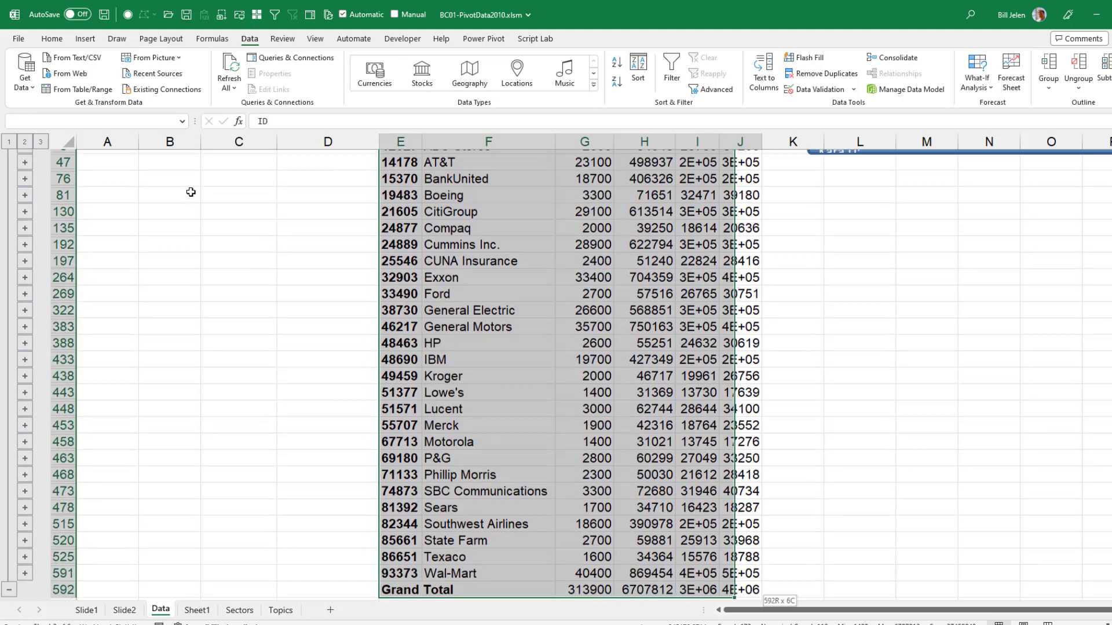
pyautogui.scroll(1, 190, 192)
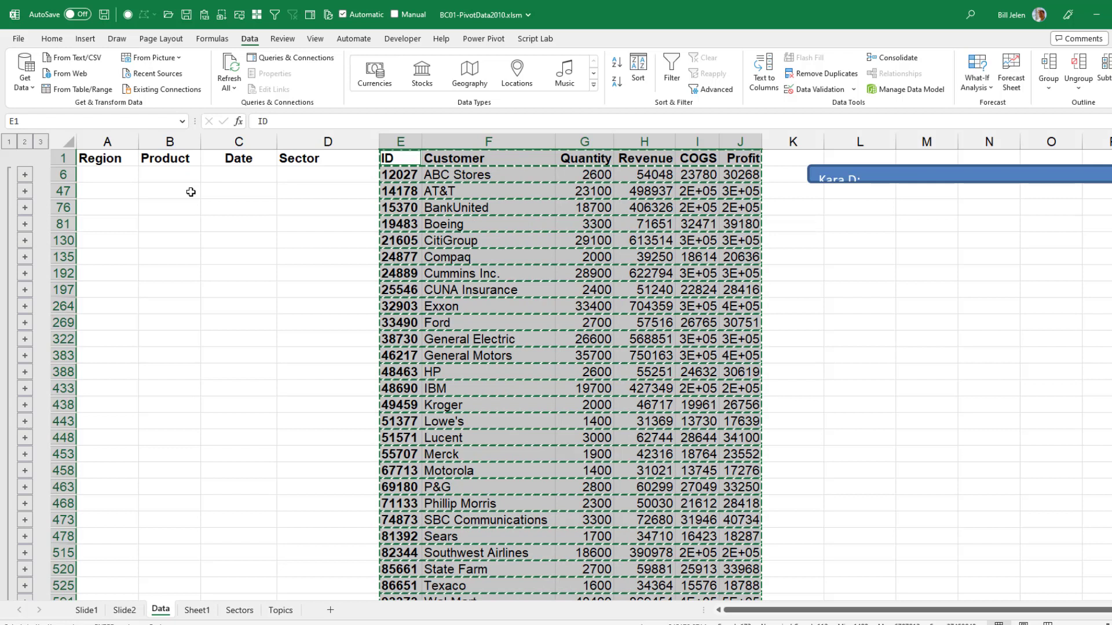
# Paste the copied totals into a new workbook, Book2, and AutoFit its columns
pyautogui.hotkey('ctrl', 'n')
pyautogui.hotkey('ctrl', 'v')
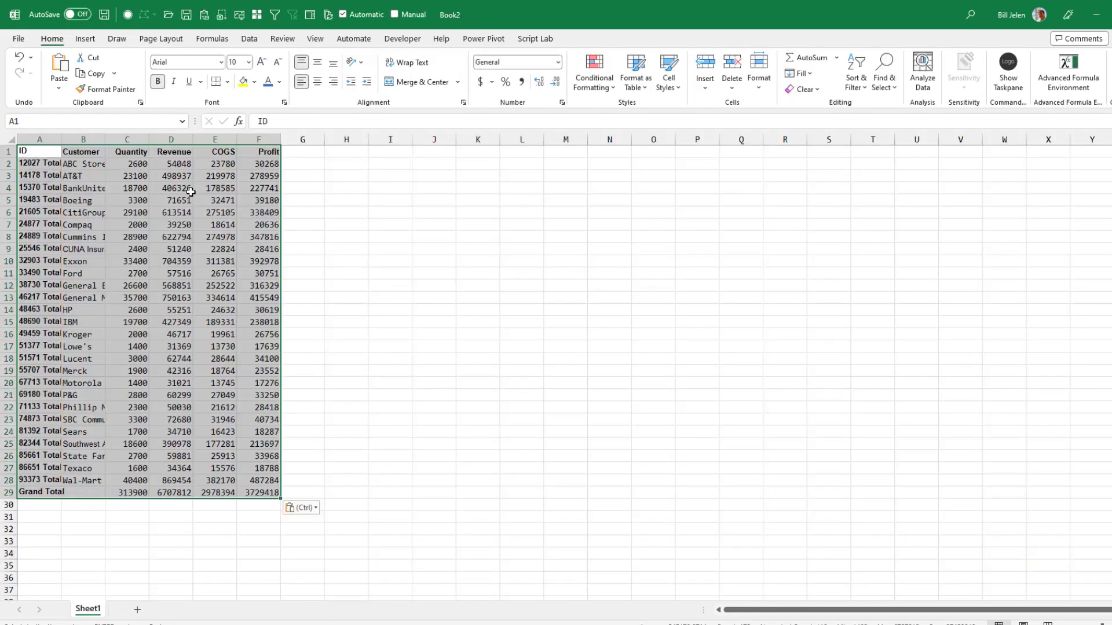
pyautogui.hotkey('alt', 'o')
pyautogui.press('c')
pyautogui.press('a')
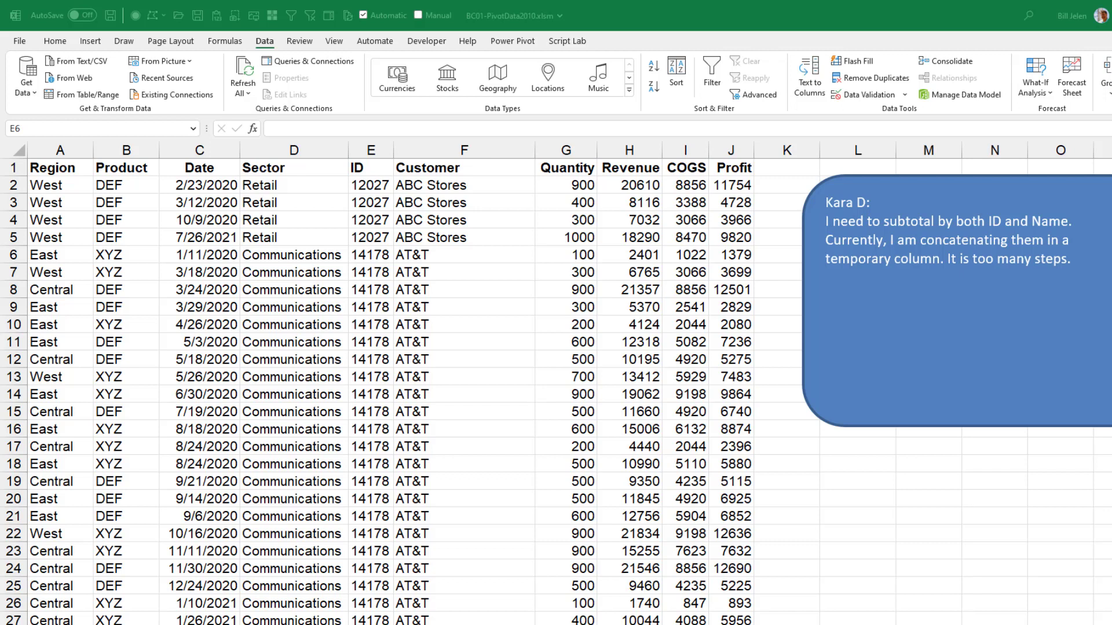
# Switch back to the BC01-PivotData2010 workbook
pyautogui.hotkey('alt', 'Tab')
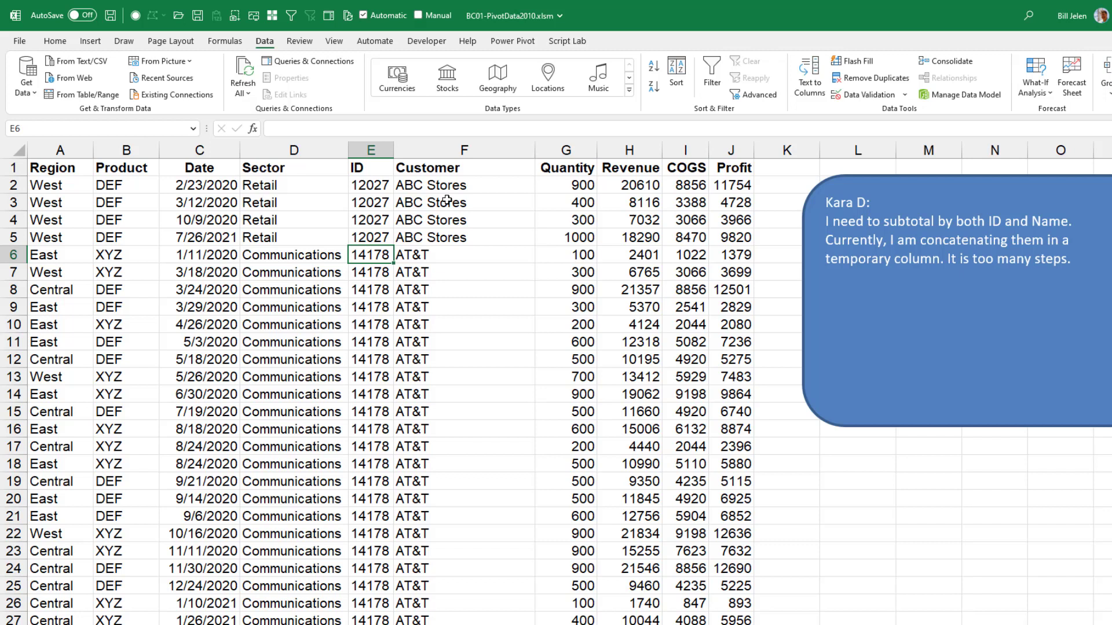
# Convert the sales data to a table with headers, load it into Power Query, and select ID and Customer
pyautogui.hotkey('ctrl', 't')
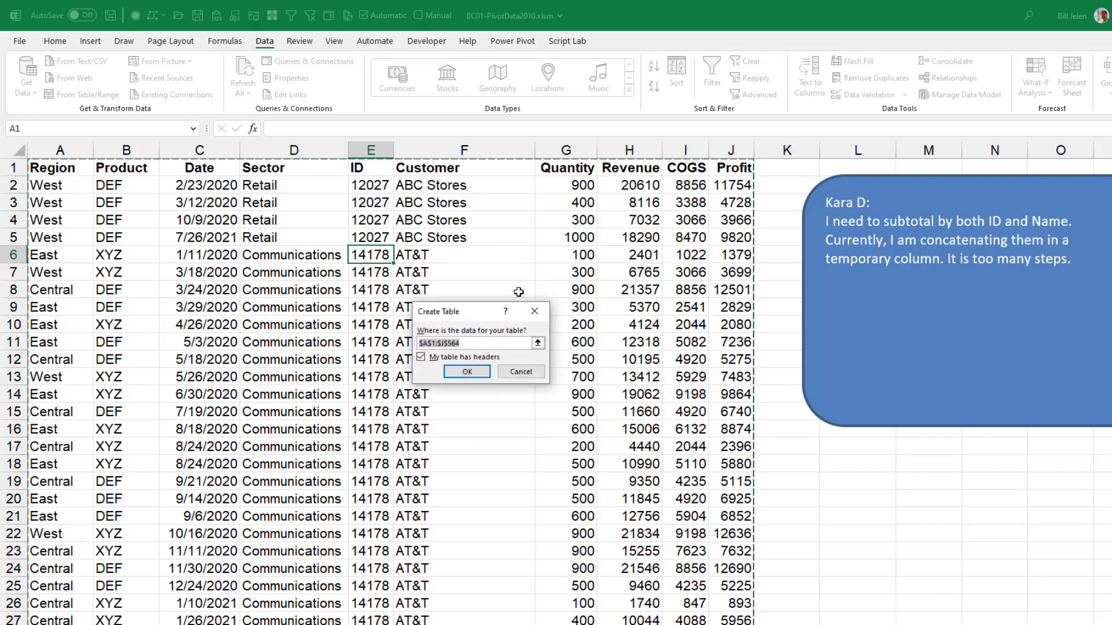
pyautogui.click(466, 372)
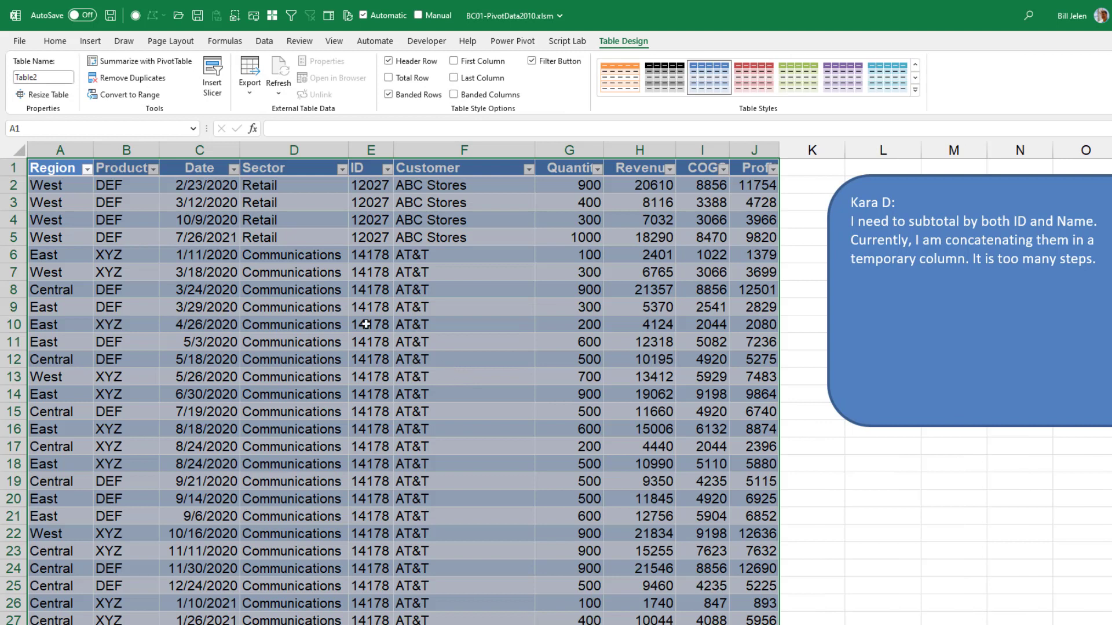
pyautogui.click(262, 43)
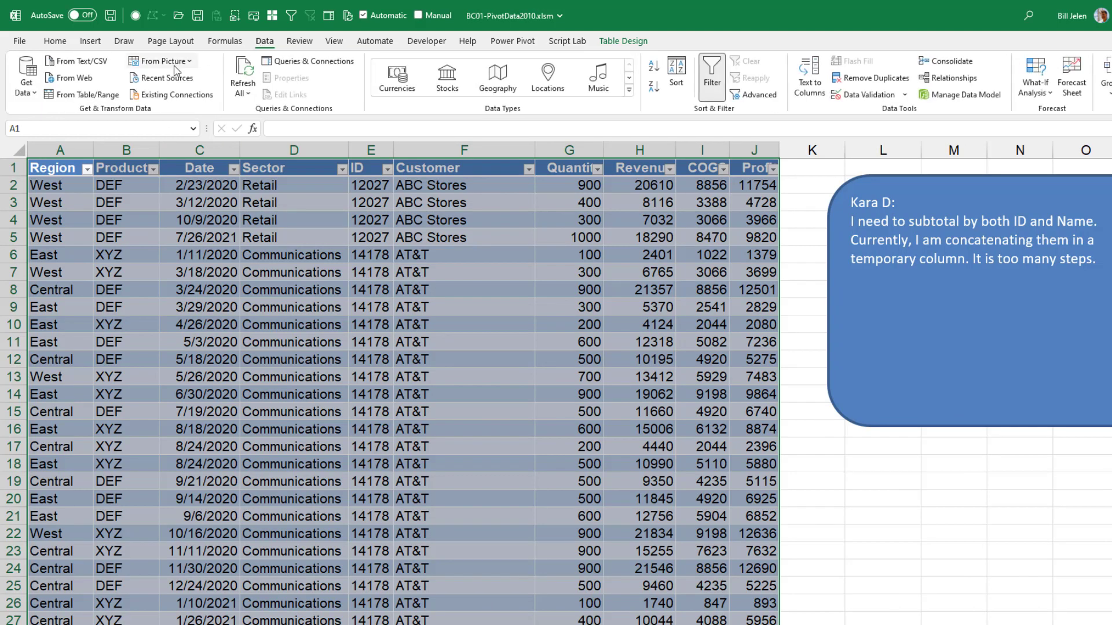
pyautogui.click(92, 98)
pyautogui.click(600, 127)
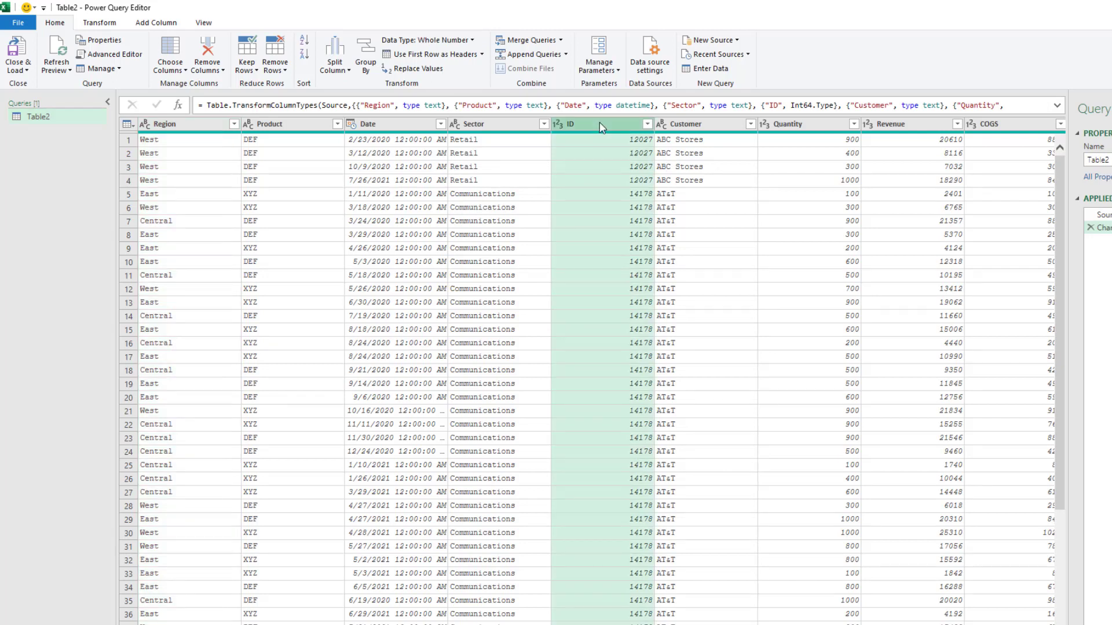
pyautogui.keyDown('ctrl'); pyautogui.click(688, 129); pyautogui.keyUp('ctrl')
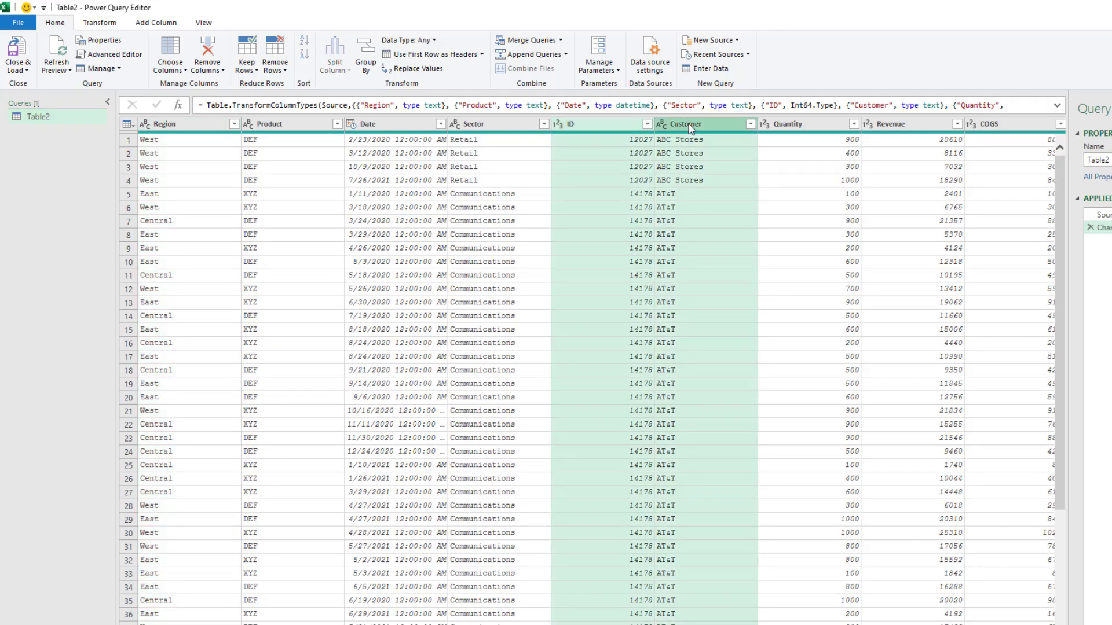
# Start an advanced Group By on ID and Customer, with Total Quantity as the Sum of Quantity
pyautogui.click(99, 22)
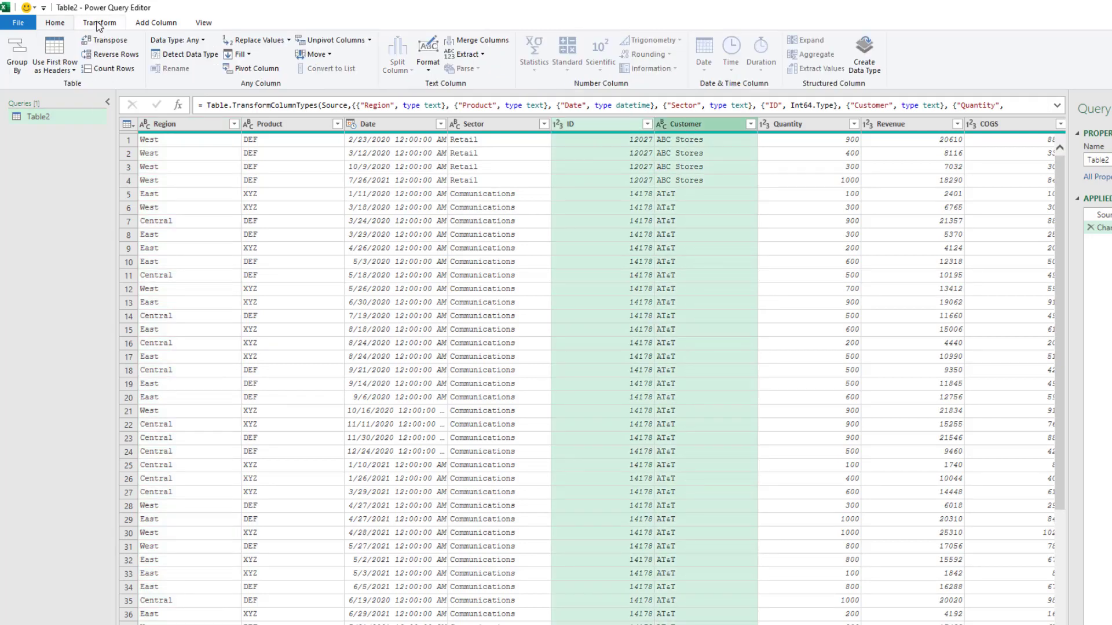
pyautogui.click(18, 55)
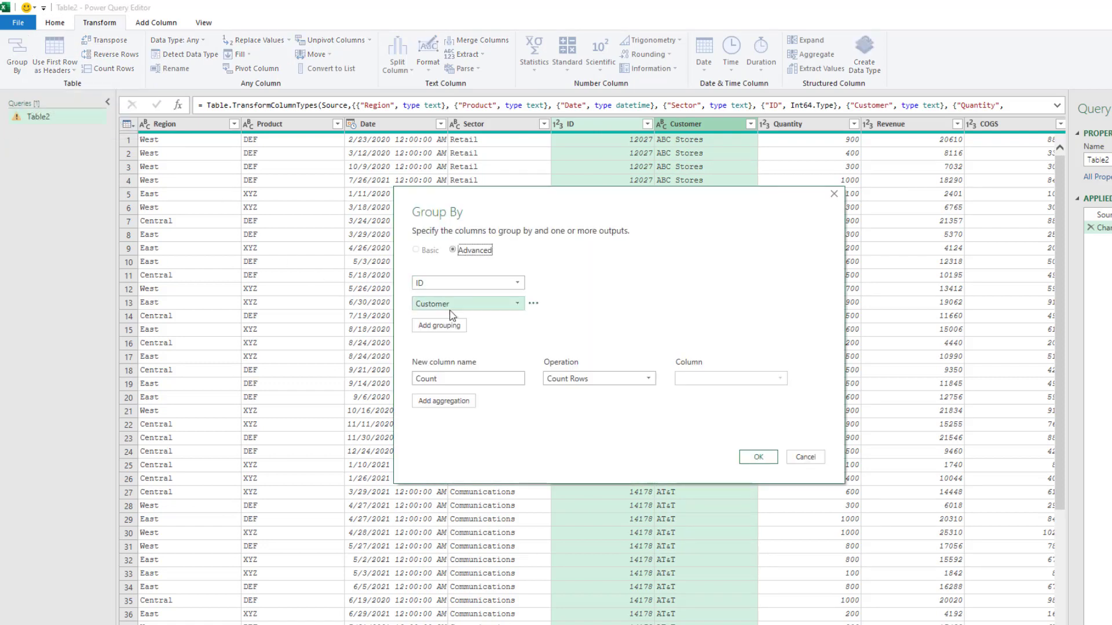
pyautogui.doubleClick(453, 377)
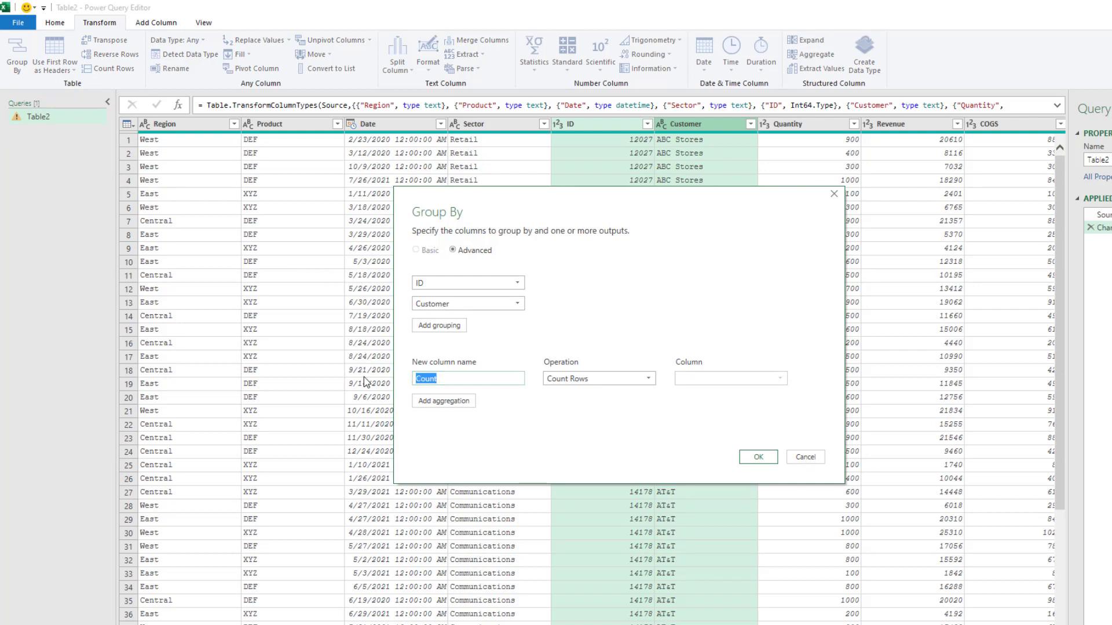
pyautogui.write('Qua')
pyautogui.press('BackSpace')
pyautogui.press('BackSpace')
pyautogui.press('BackSpace')
pyautogui.write('Total Quan')
pyautogui.write('tity')
pyautogui.press('Tab')
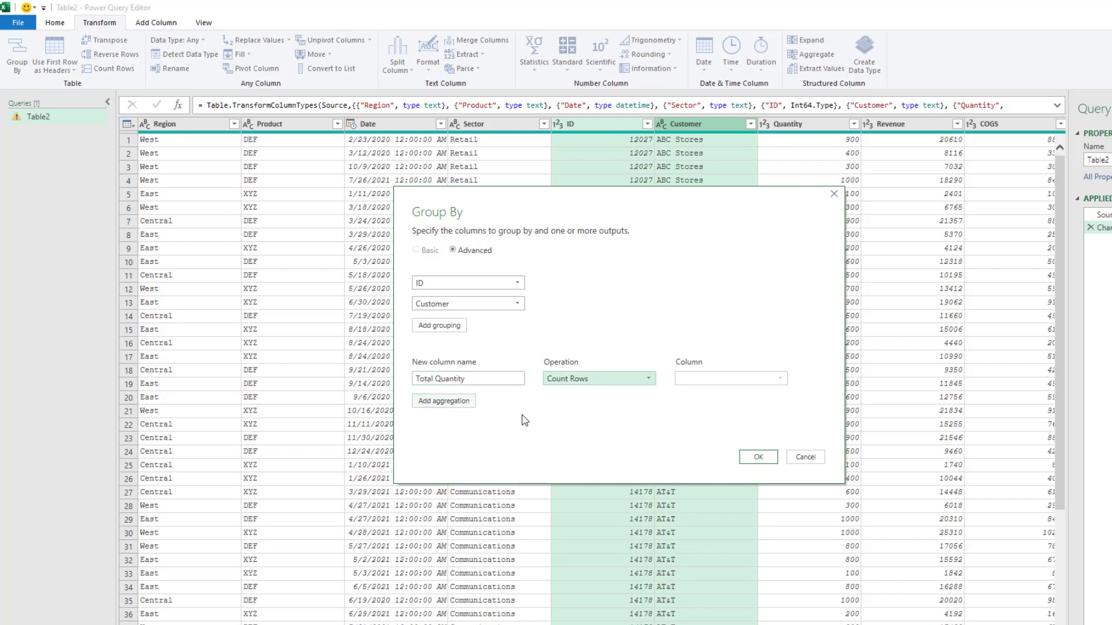
pyautogui.click(583, 378)
pyautogui.click(560, 406)
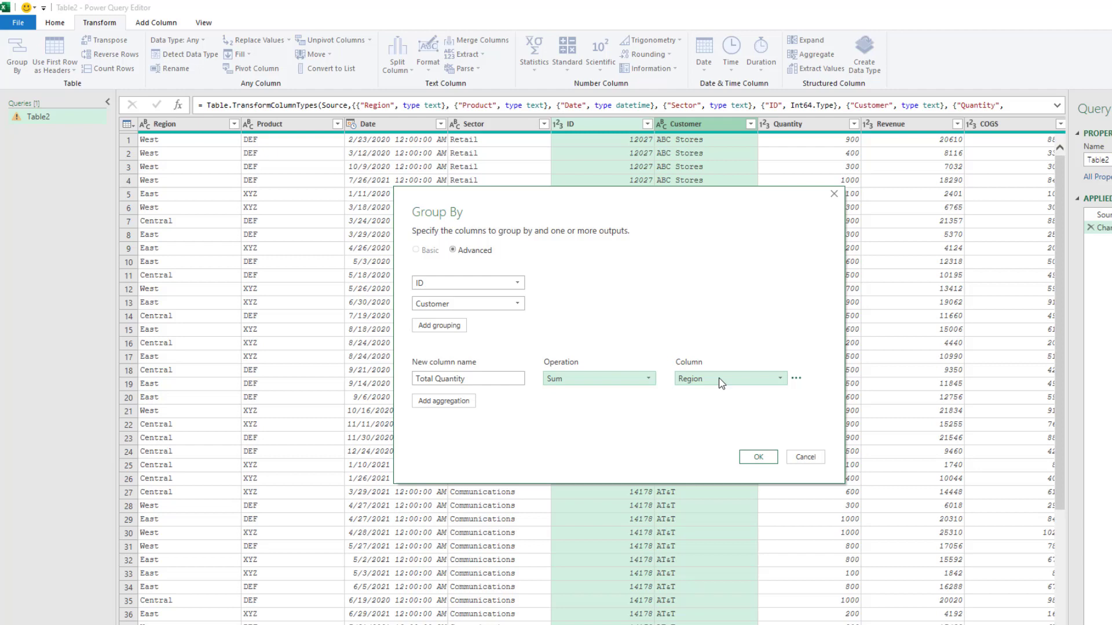
pyautogui.click(720, 379)
pyautogui.click(698, 473)
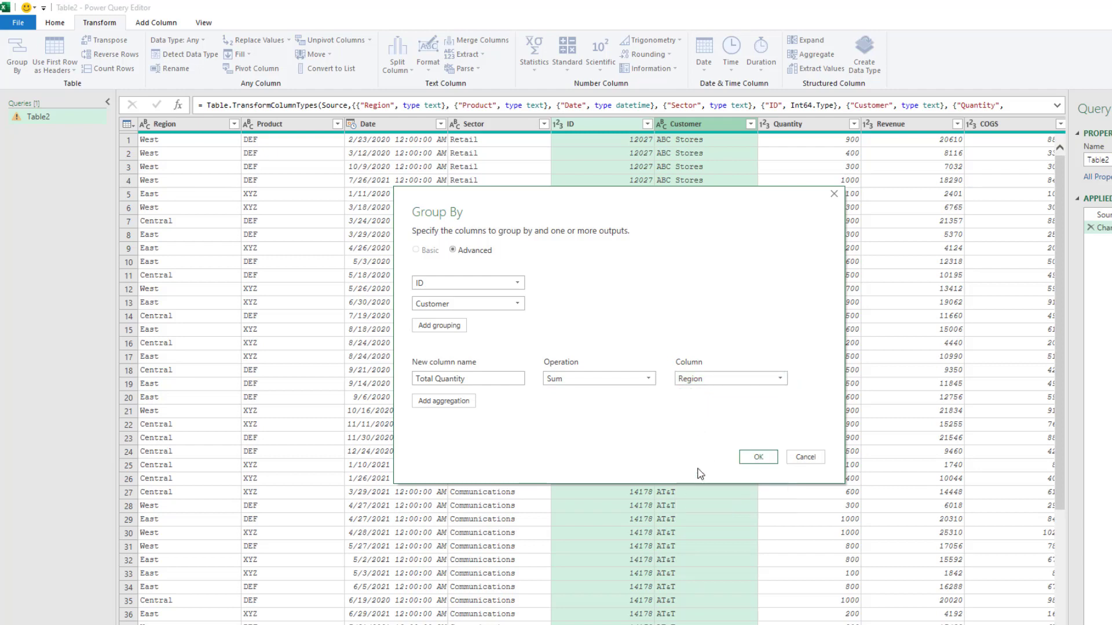
# Add a Total Revenue aggregation as the Sum of Revenue
pyautogui.click(451, 401)
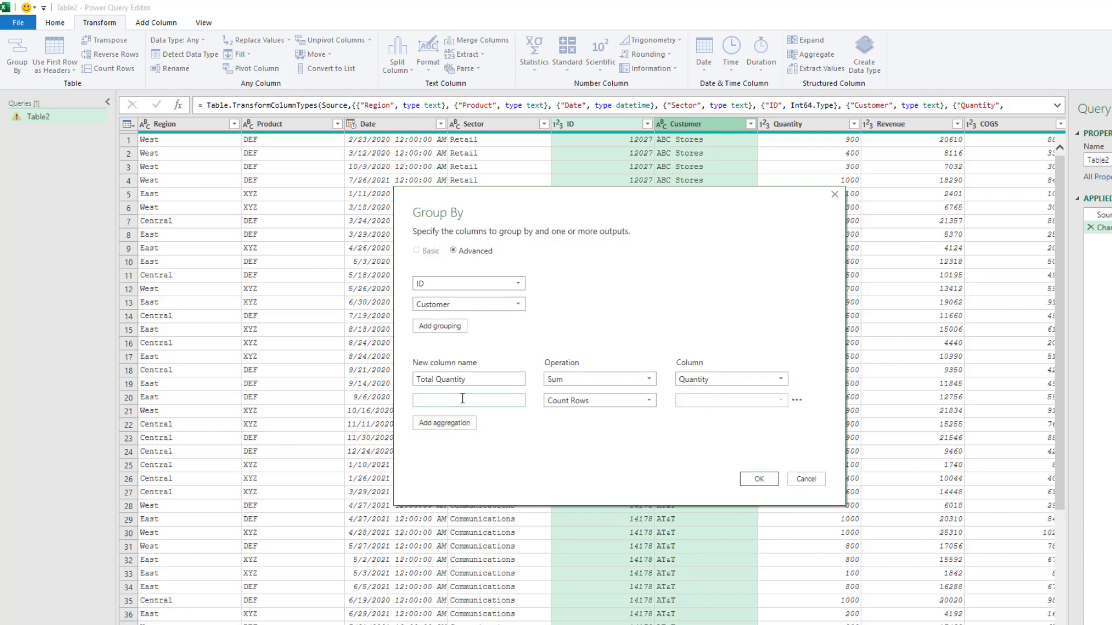
pyautogui.write('Total Revenue')
pyautogui.press('Tab')
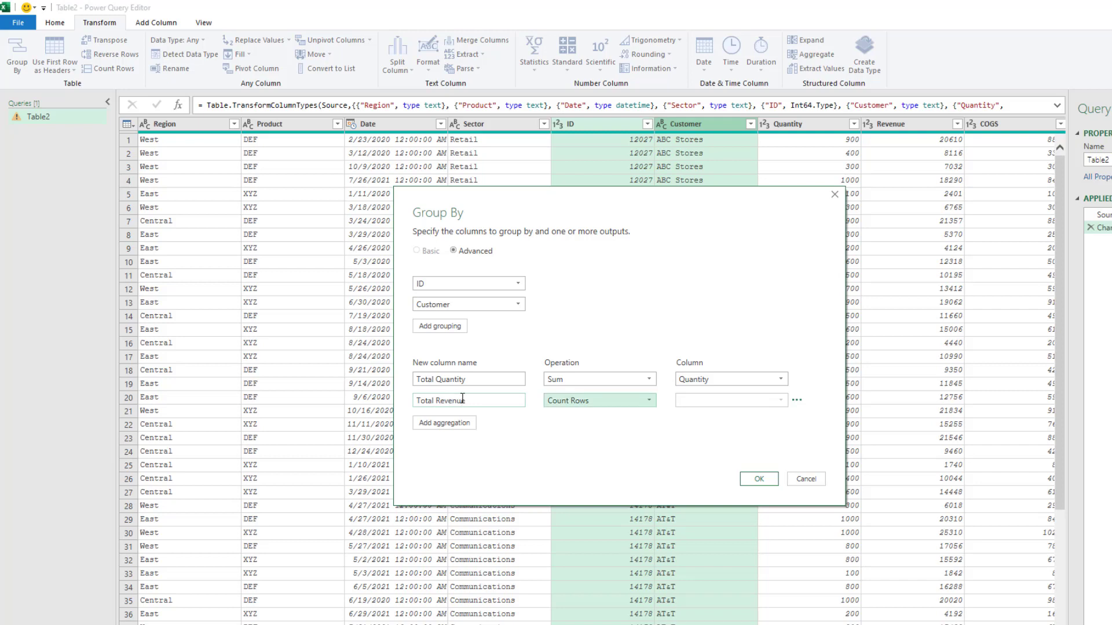
pyautogui.click(563, 403)
pyautogui.click(569, 424)
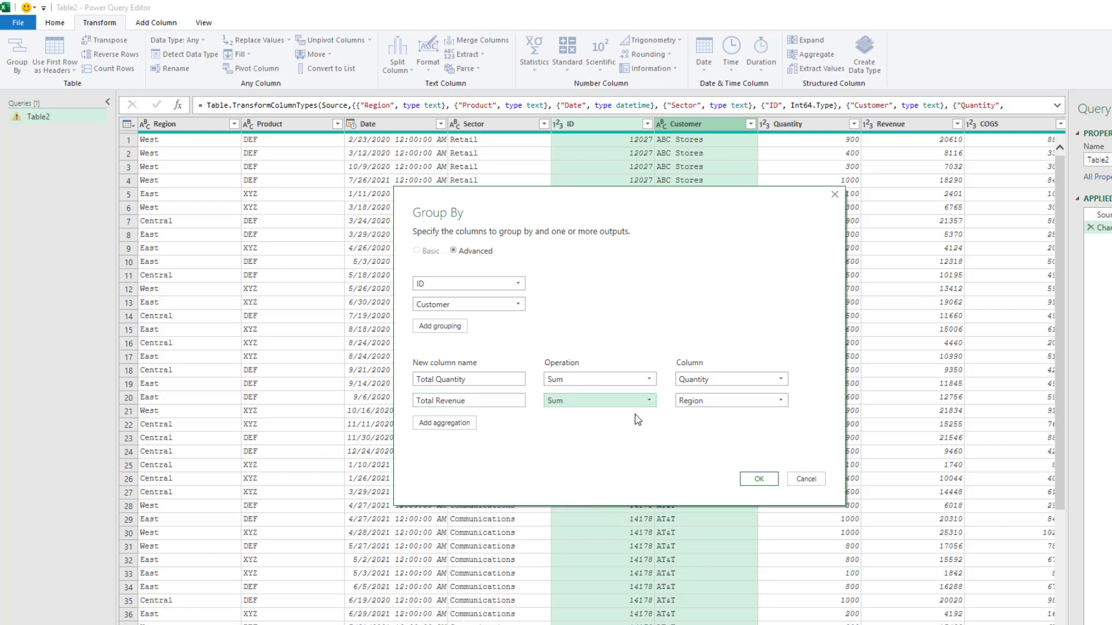
pyautogui.click(706, 404)
pyautogui.click(706, 508)
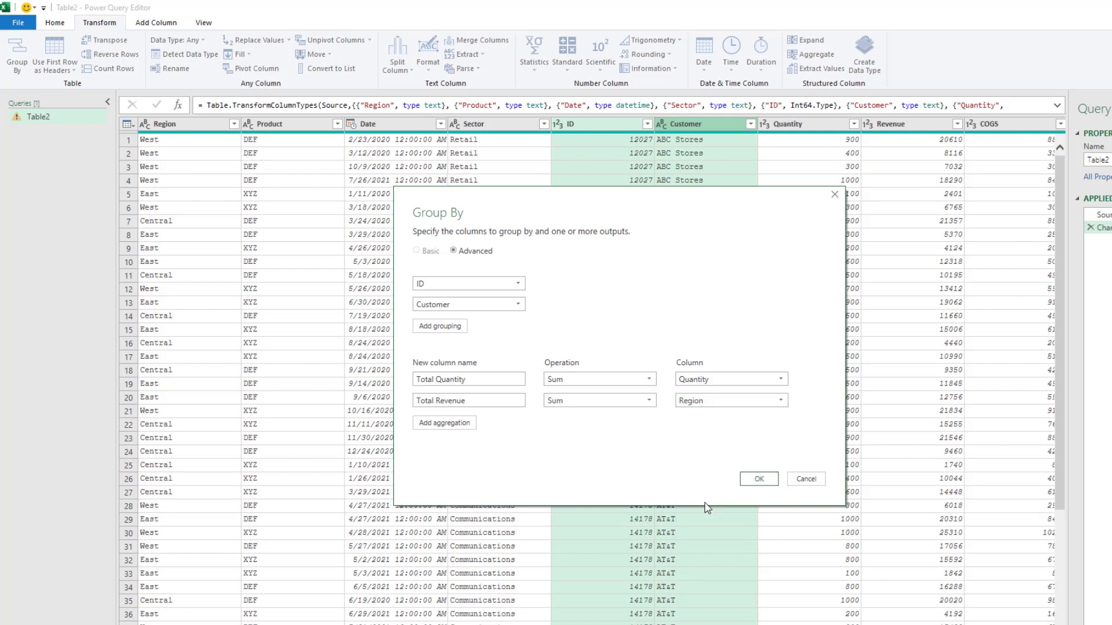
# Add a Total COGS aggregation as the Sum of COGS
pyautogui.click(435, 423)
pyautogui.click(490, 422)
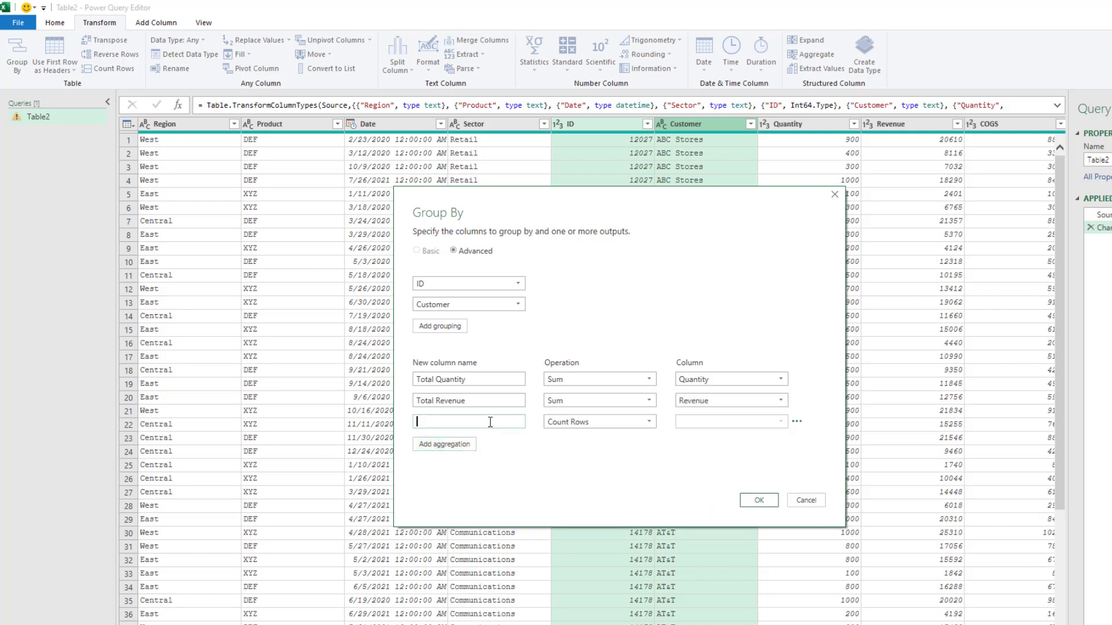
pyautogui.write('Total COGS')
pyautogui.press('Tab')
pyautogui.click(556, 424)
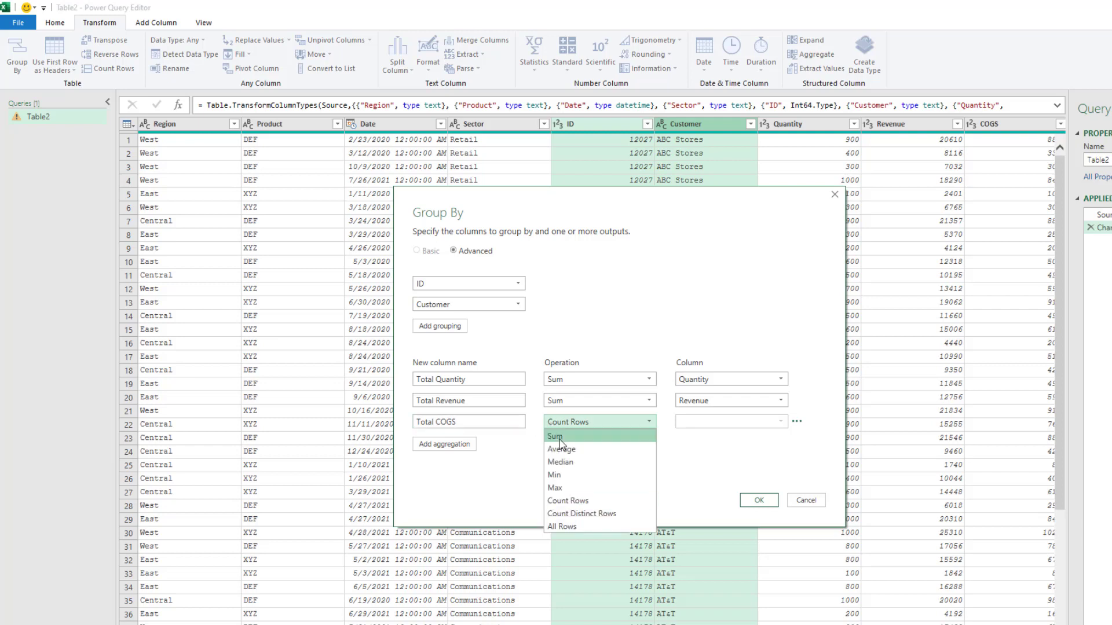
pyautogui.click(562, 443)
pyautogui.click(717, 425)
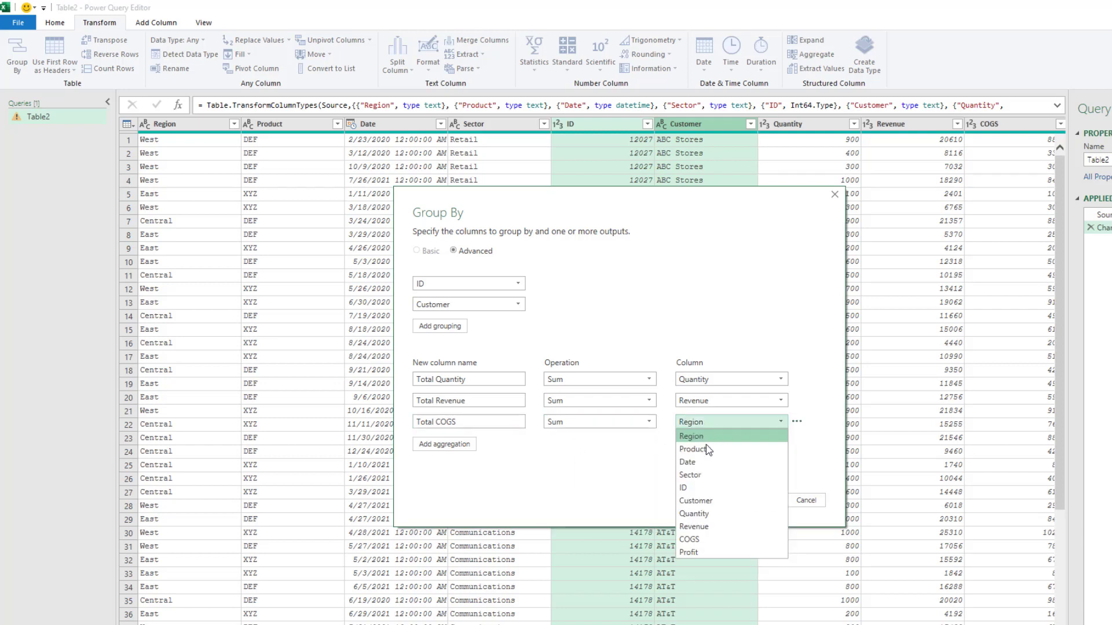
pyautogui.click(696, 540)
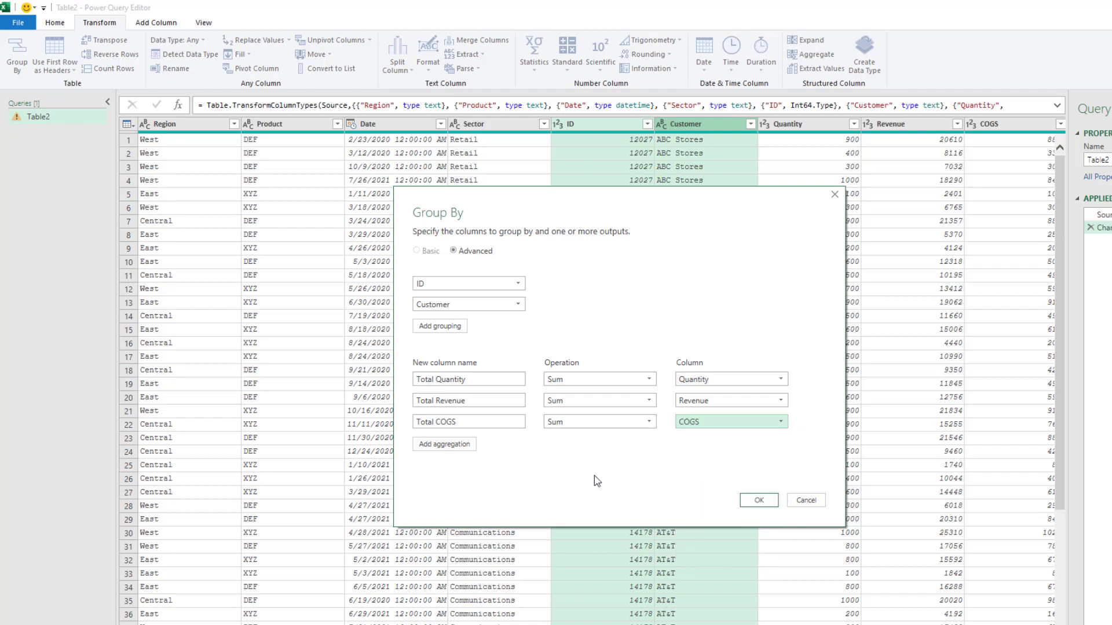
# Add Total Profit as the Sum of Profit and apply the grouping
pyautogui.click(452, 444)
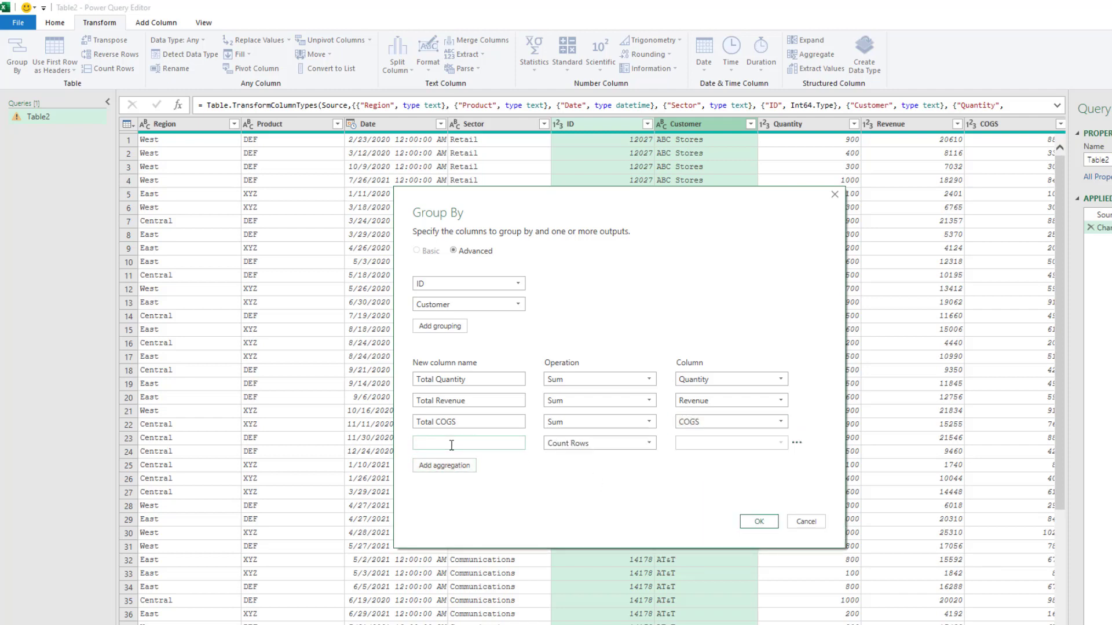
pyautogui.write('Total P')
pyautogui.write('rofi')
pyautogui.write('t')
pyautogui.click(560, 441)
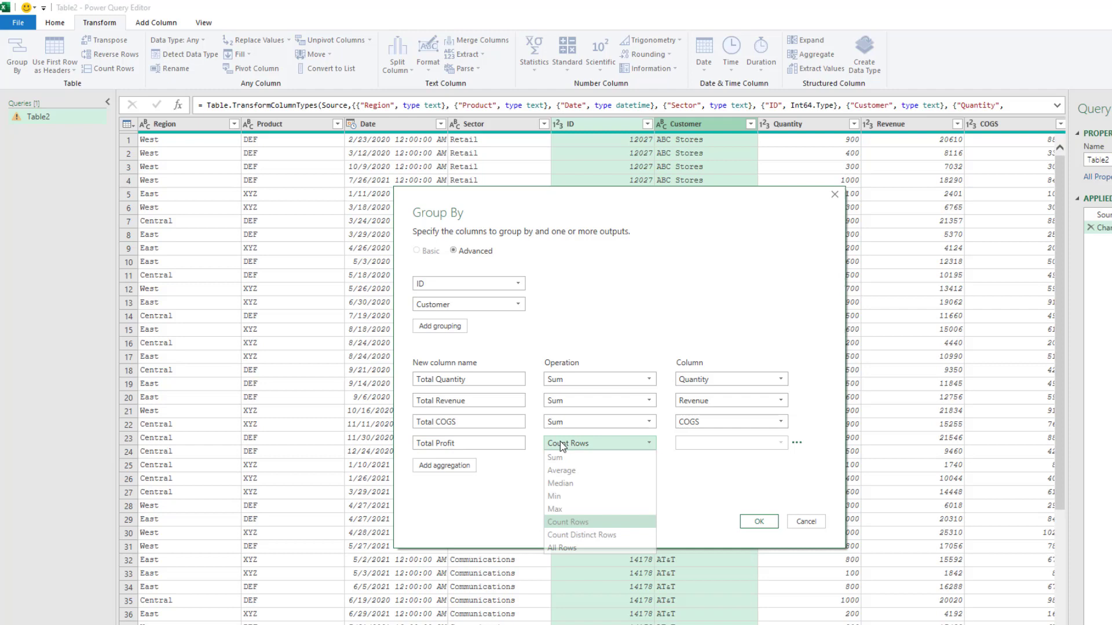
pyautogui.click(560, 457)
pyautogui.click(712, 446)
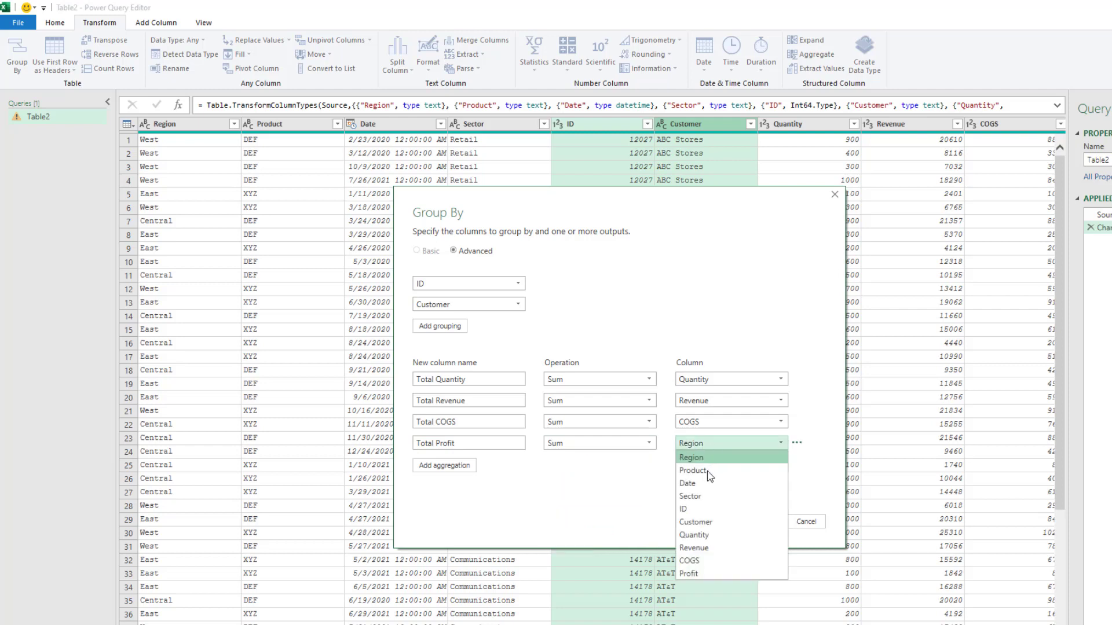
pyautogui.click(692, 573)
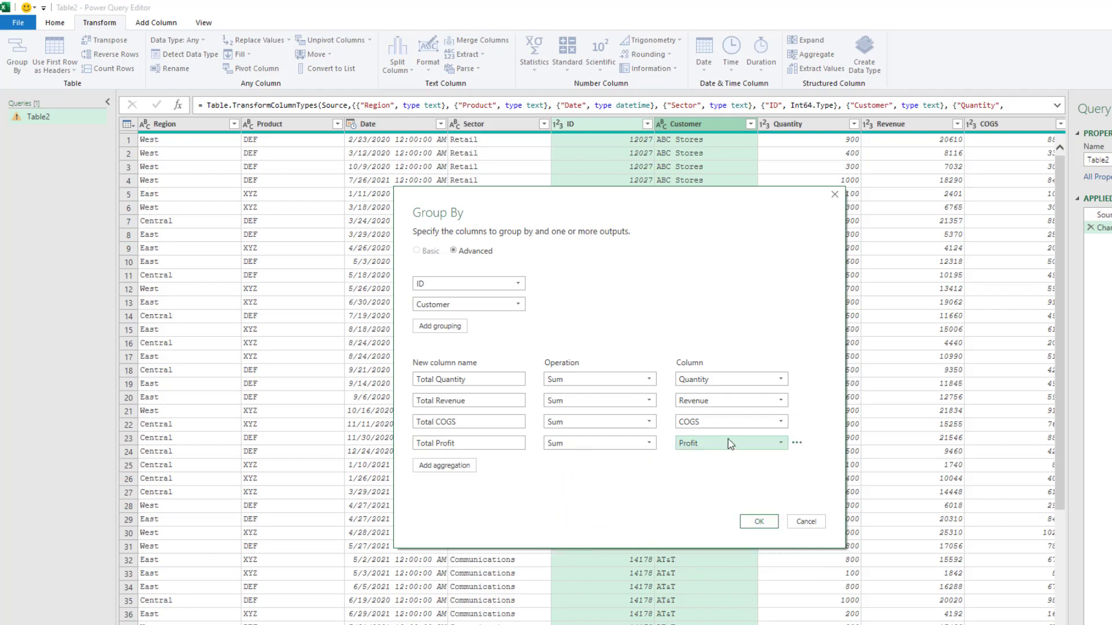
pyautogui.click(752, 522)
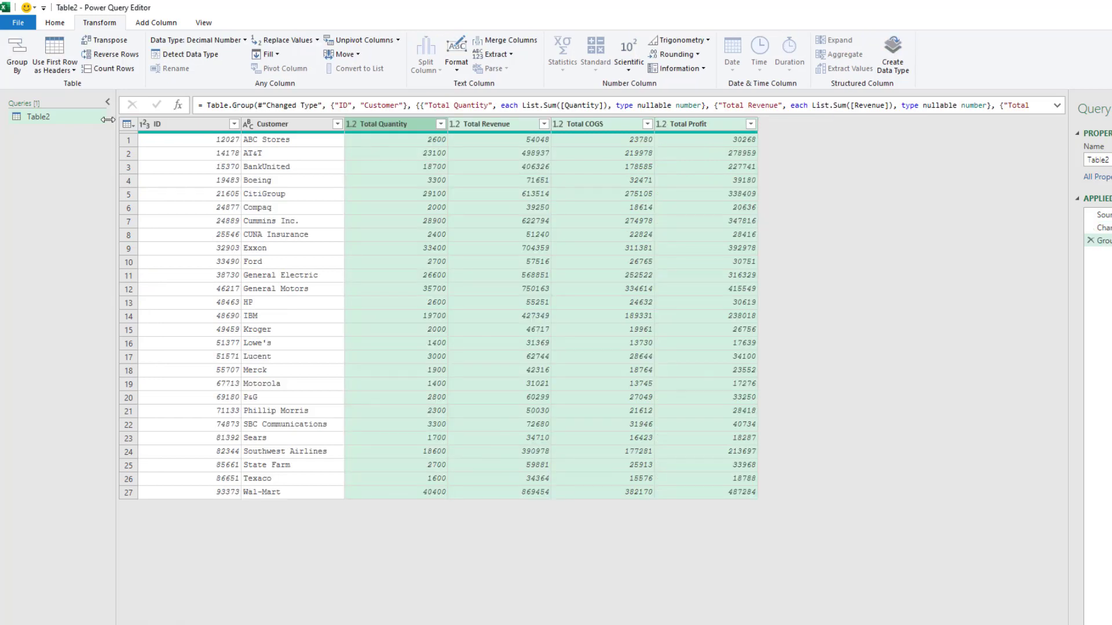
pyautogui.click(55, 22)
# Close the Power Query Editor and load the grouped results into Excel
pyautogui.click(18, 55)
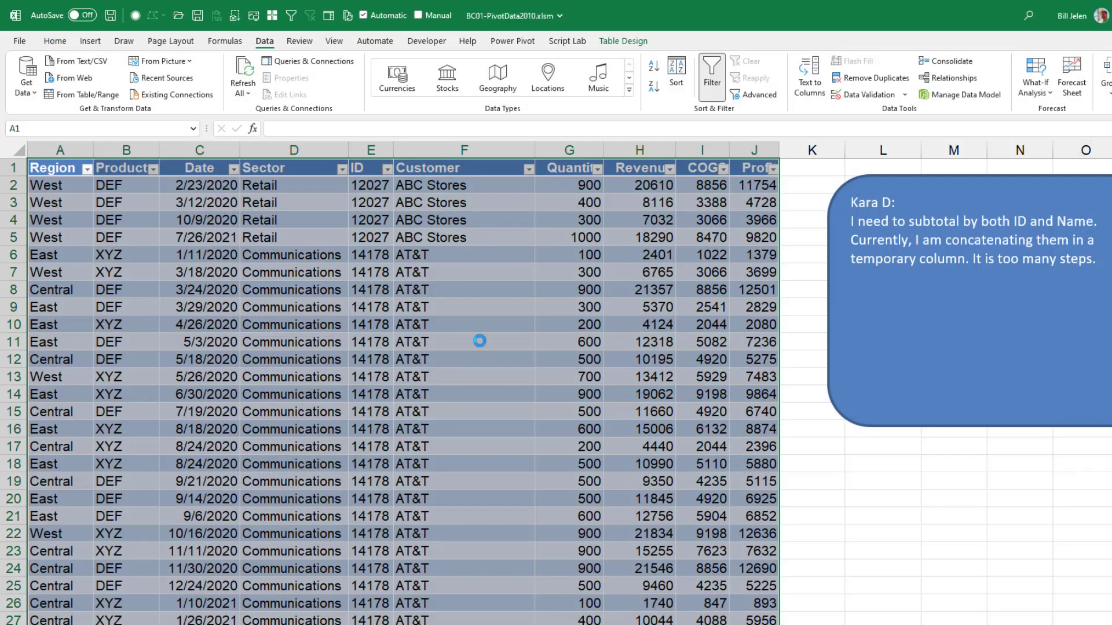